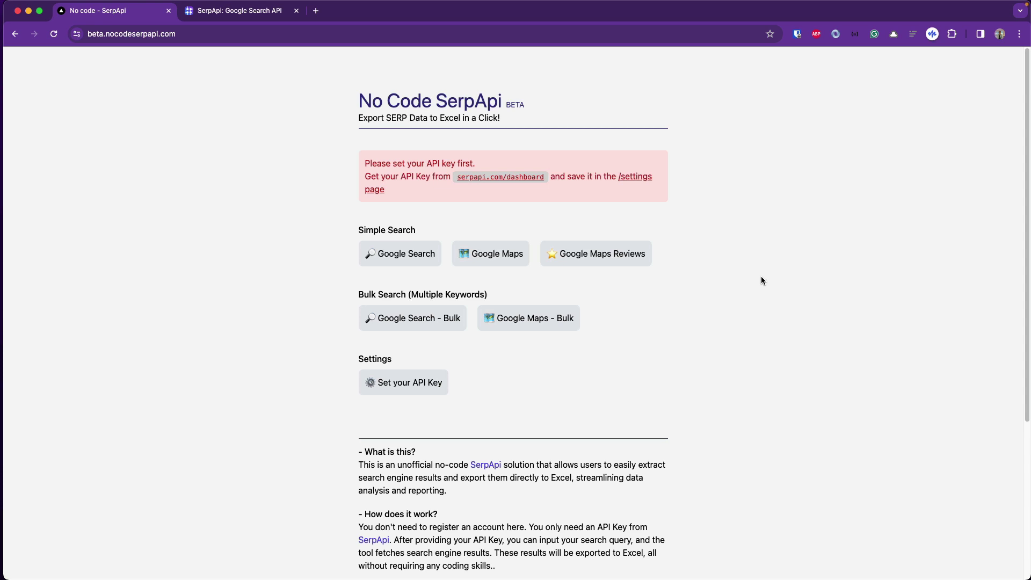
Copy the private API key from the SerpApi dashboard, then return to the No Code SerpApi page
key("ctrl+Tab")
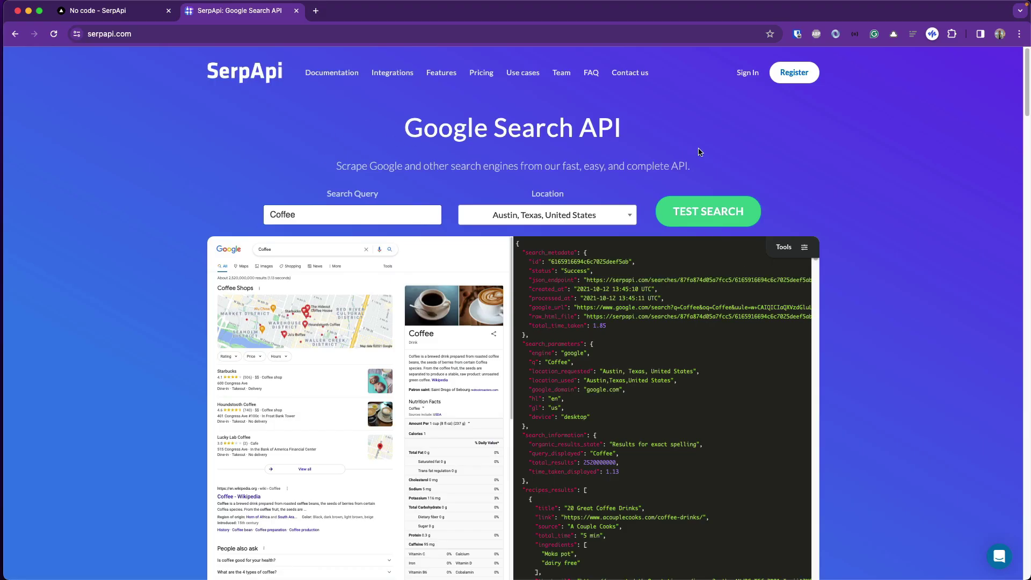
left_click(747, 81)
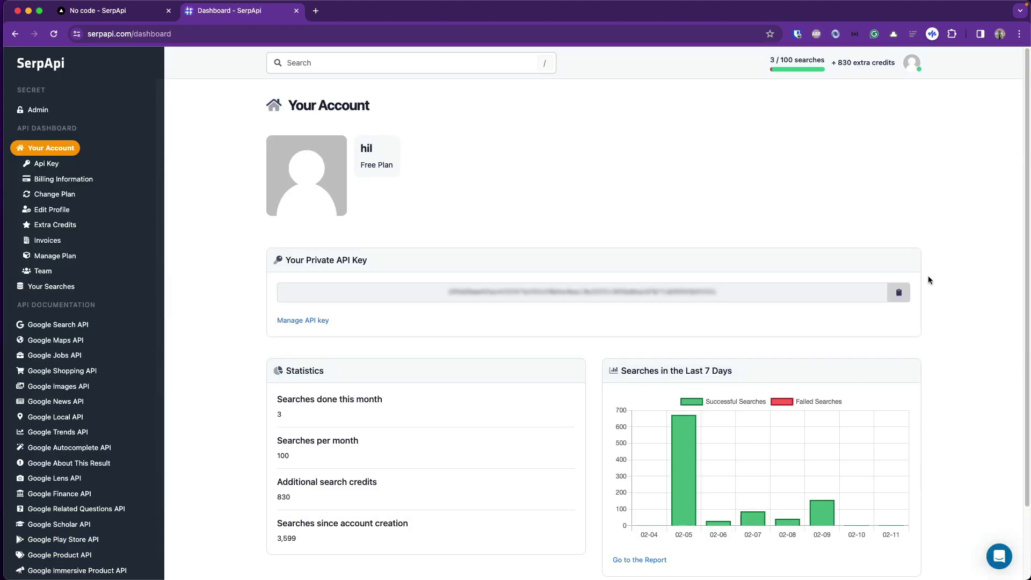
left_click(899, 293)
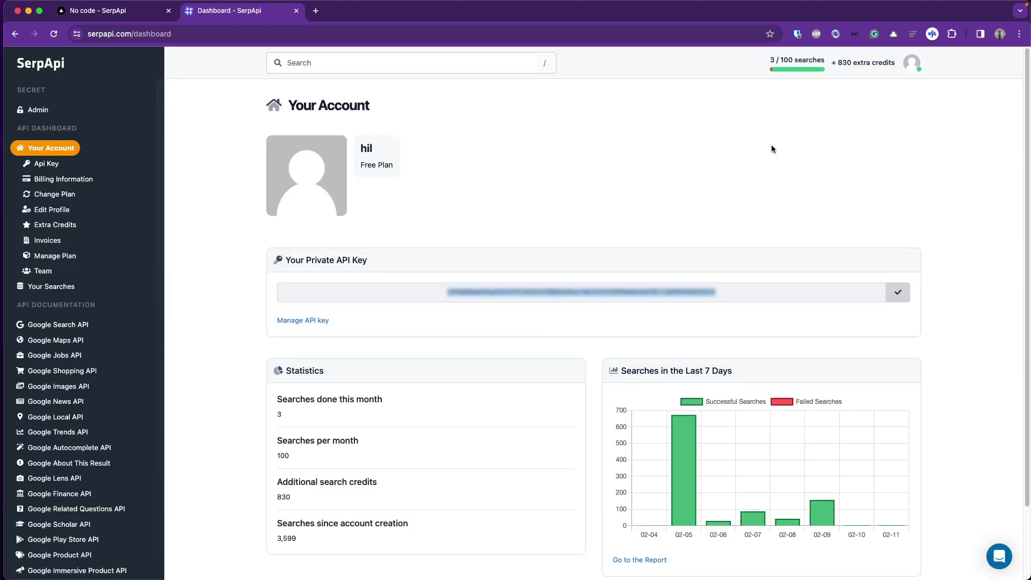
key("ctrl+Tab")
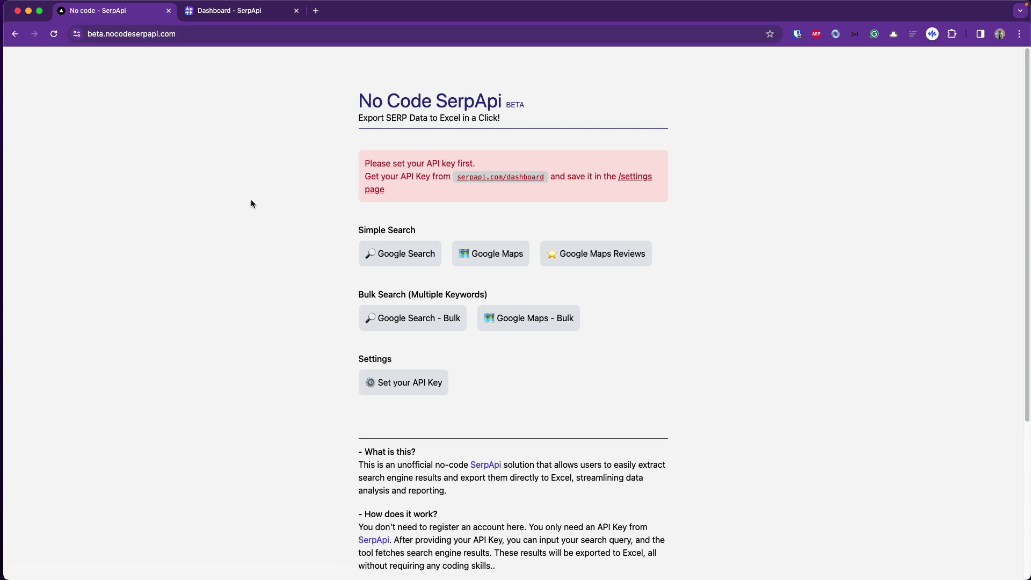
Paste and save the copied key under 'Set your API Key', then return to the NoCode - SerpApi home page
left_click(404, 381)
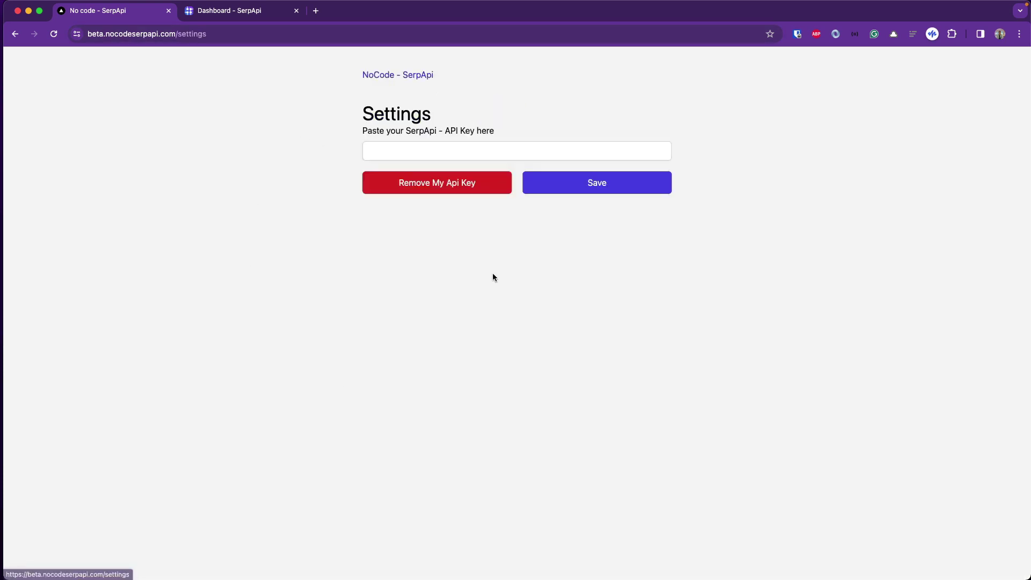
left_click(518, 149)
key("super+v")
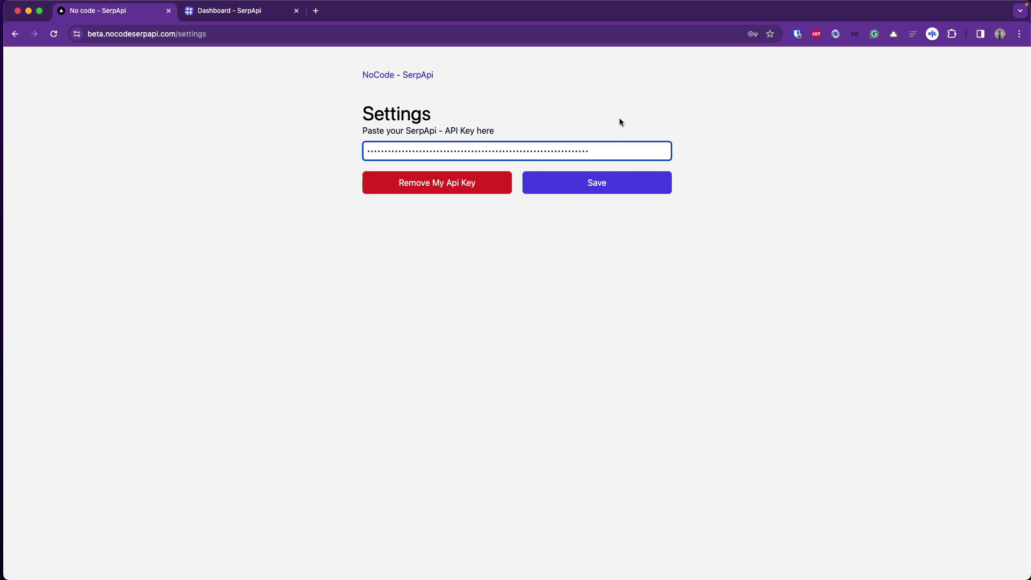
left_click(628, 185)
key("Return")
left_click(395, 75)
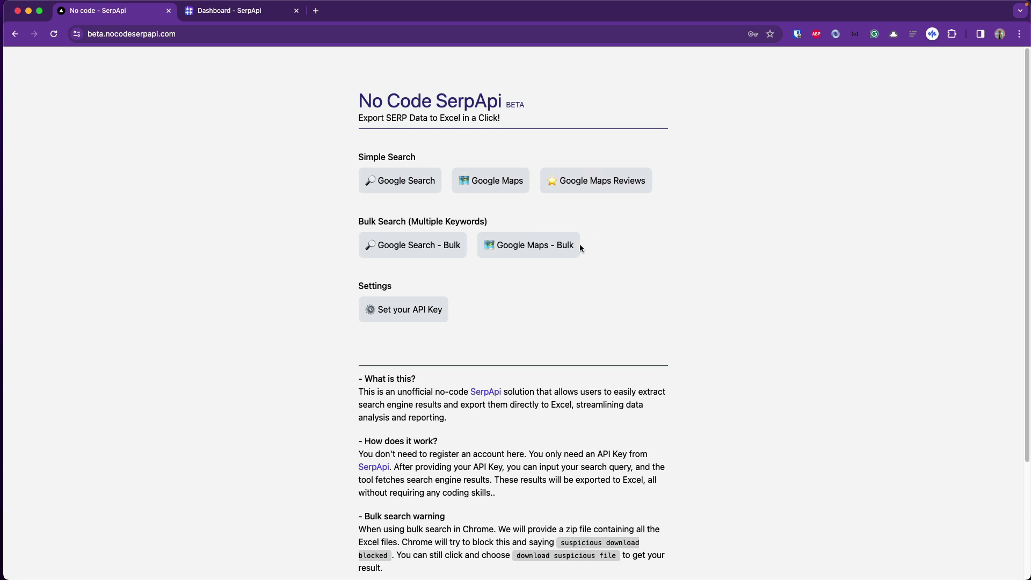
Fill the Google Search form with query 'Tea and Coffee' and location Boston, MA-Manchester, NH, and show advanced options
left_click(400, 181)
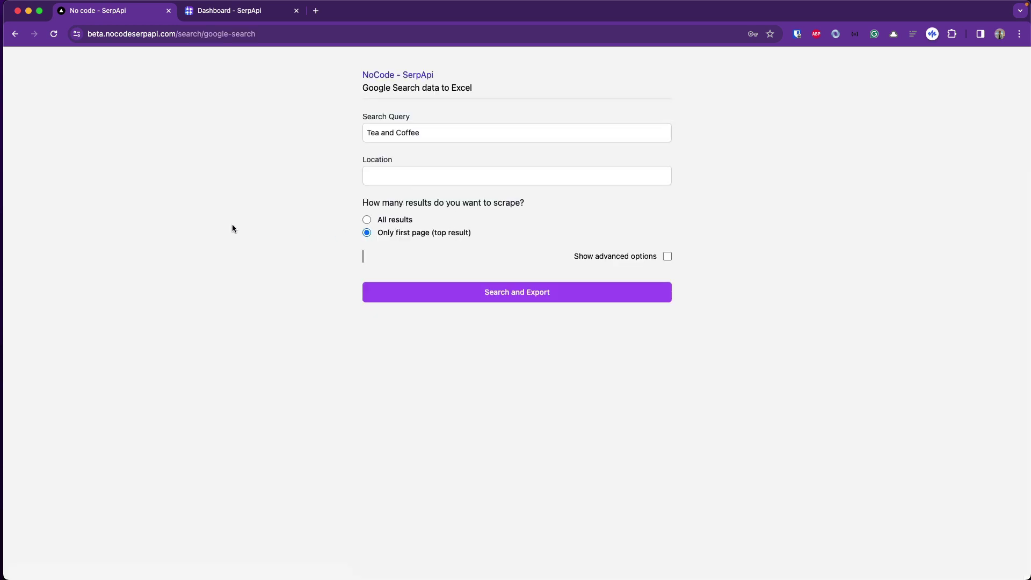
left_click(451, 129)
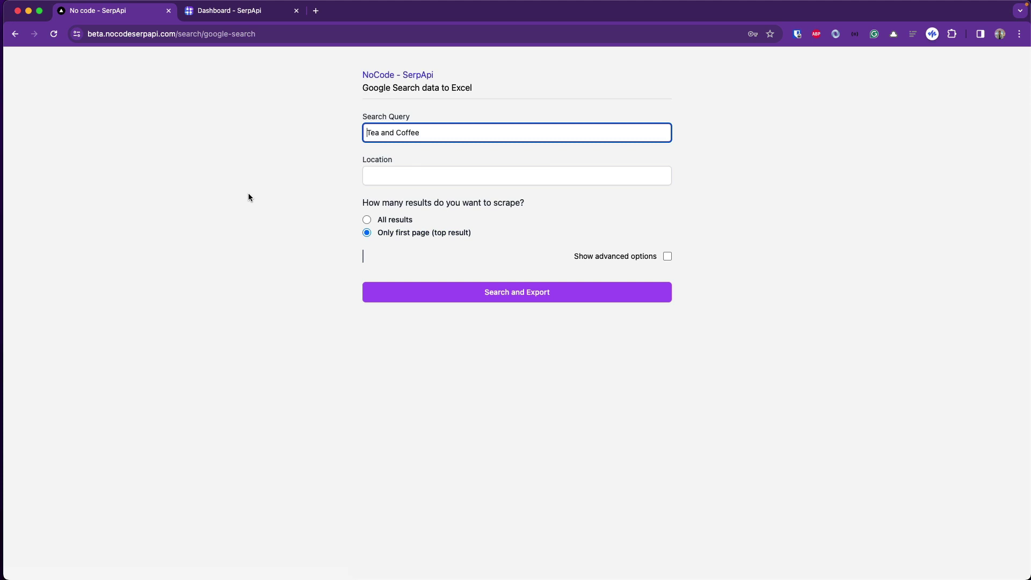
left_click(417, 177)
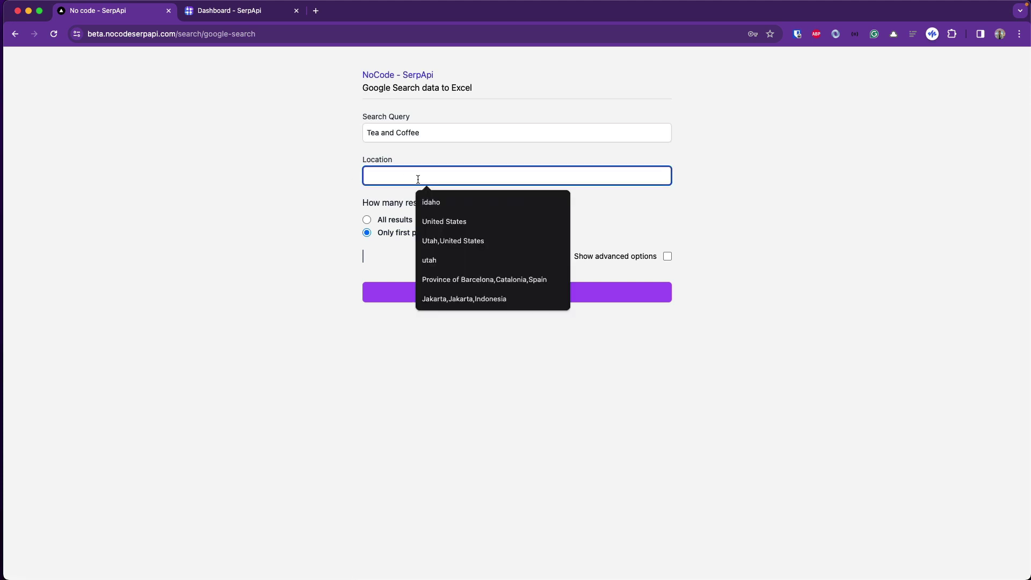
type("boston")
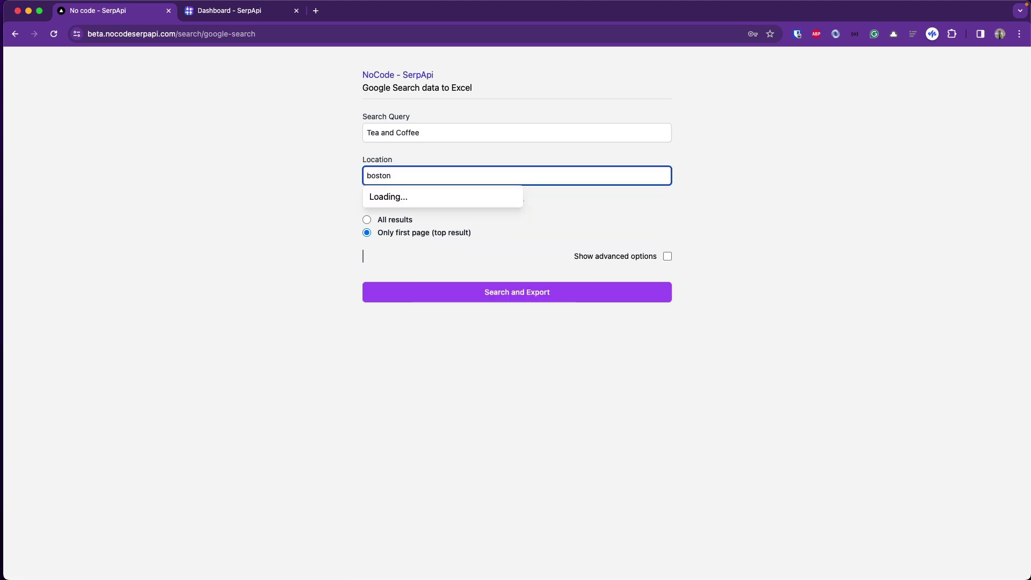
left_click(418, 198)
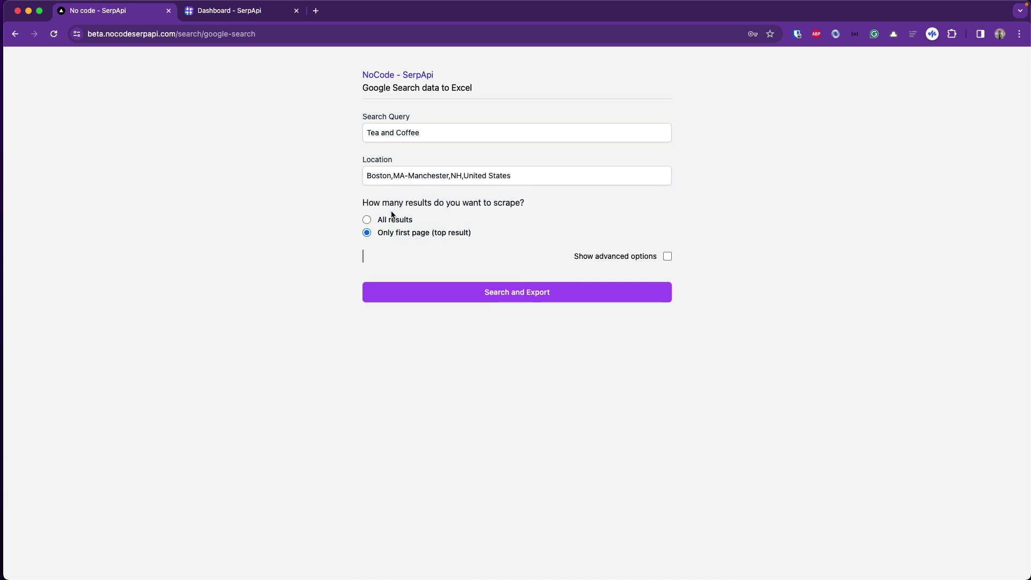
left_click(666, 256)
scroll(714, 231, "down", 3)
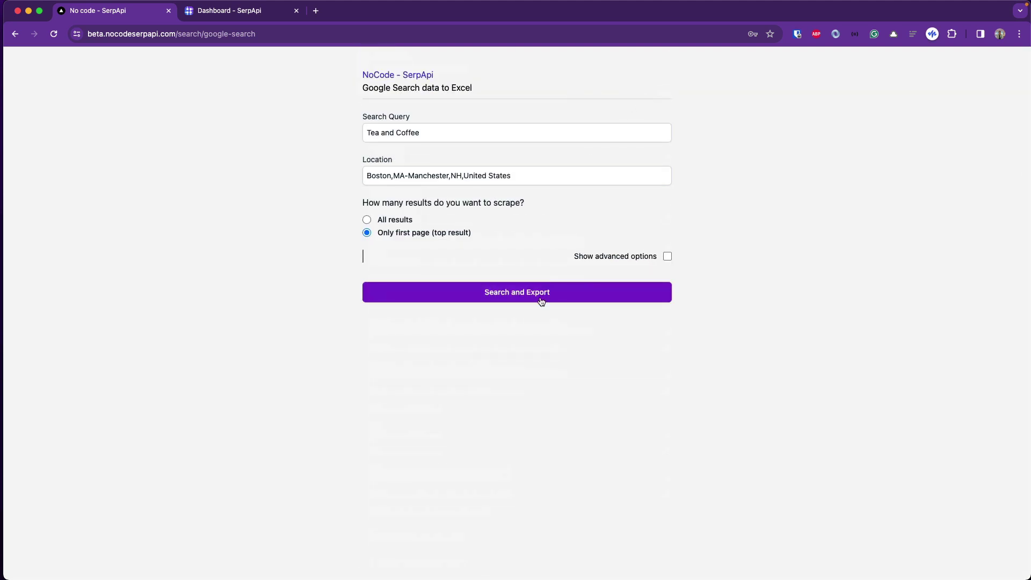
Search and Export the first-page results, confirming the one-credit cost with 'Yes, continue'
left_click(542, 293)
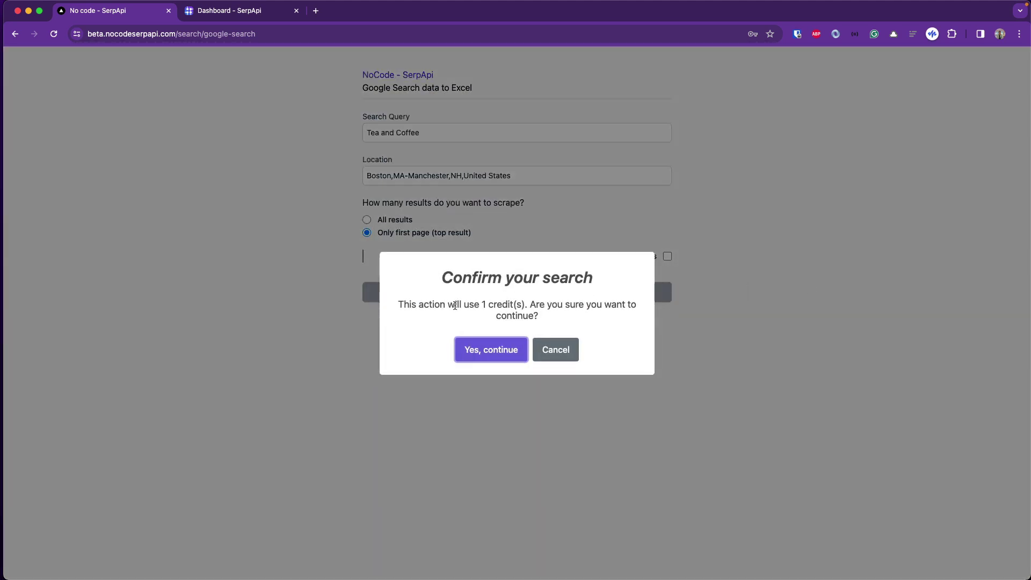
left_click_drag(481, 304, 530, 303)
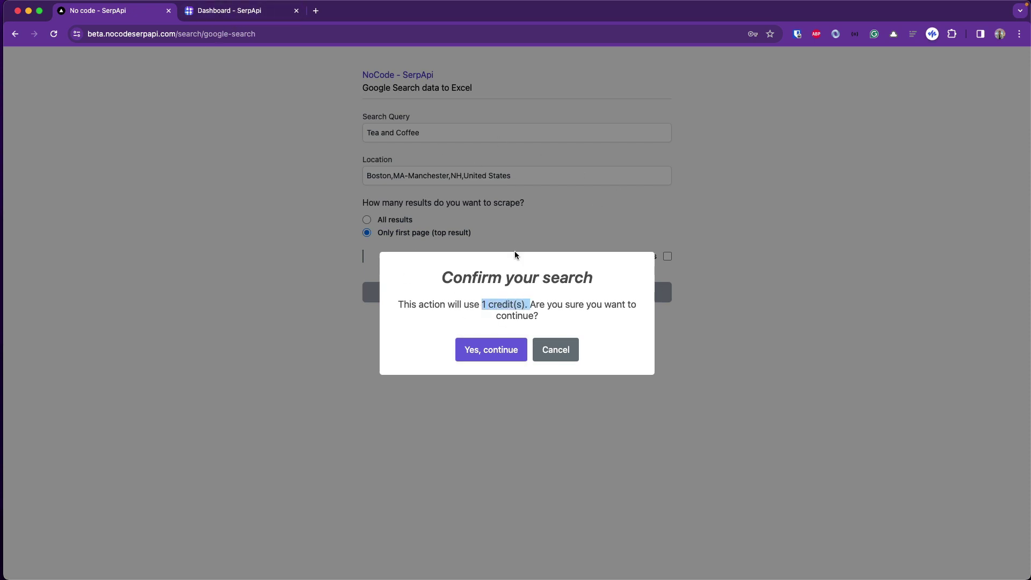
left_click(489, 350)
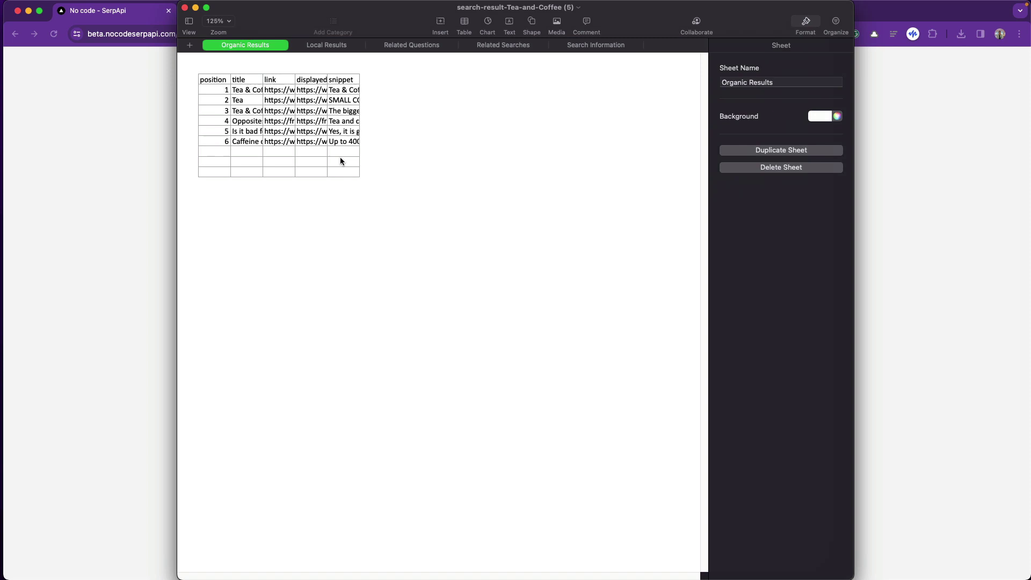
Widen the title, link and displayed_link columns (B, C, D) on the Organic Results sheet
left_click(256, 90)
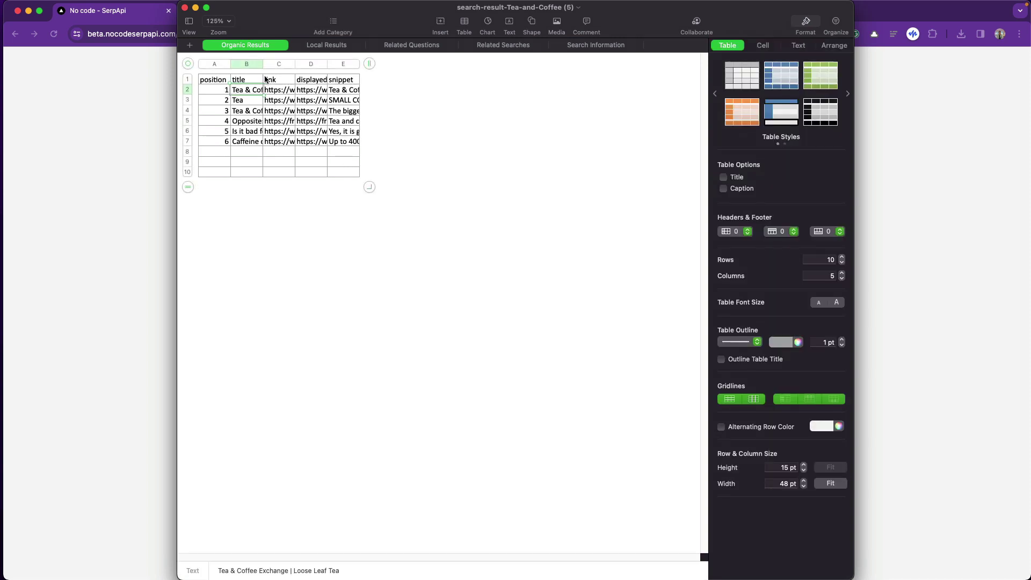
double_click(327, 64)
left_click_drag(295, 63, 436, 64)
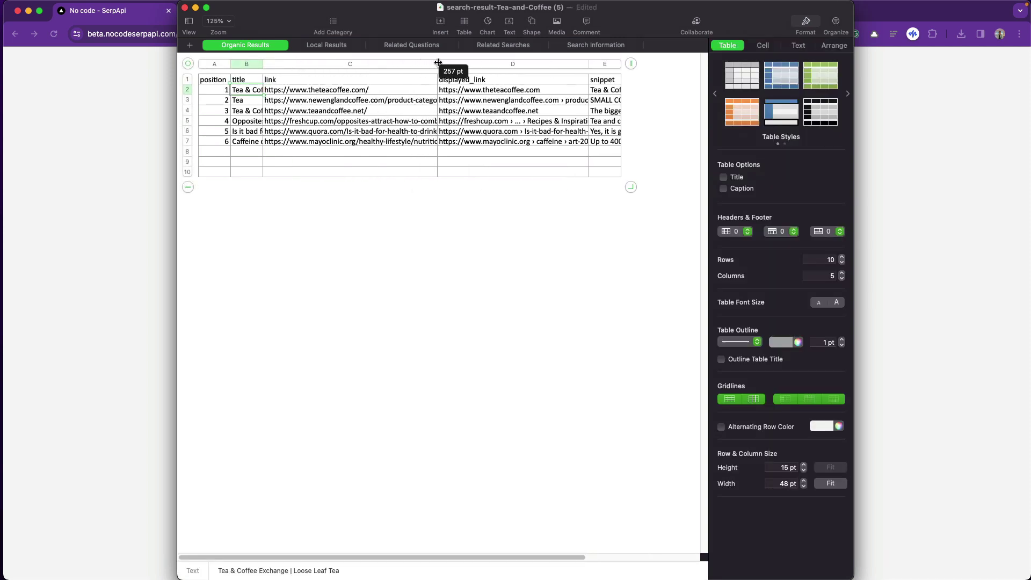
double_click(263, 63)
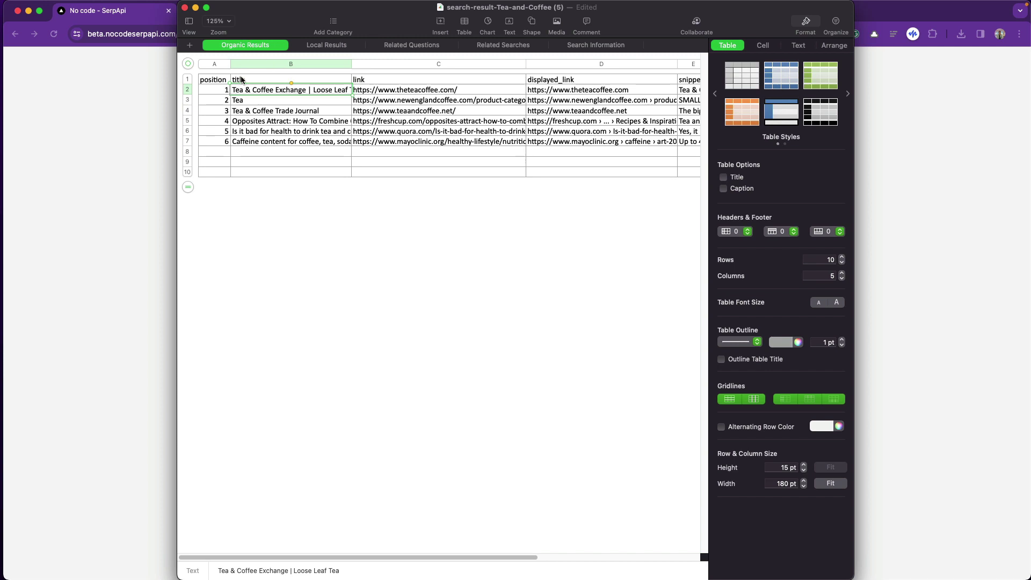
Review the Local Results, Related Questions and Related Searches sheets, then close the spreadsheet
left_click(325, 44)
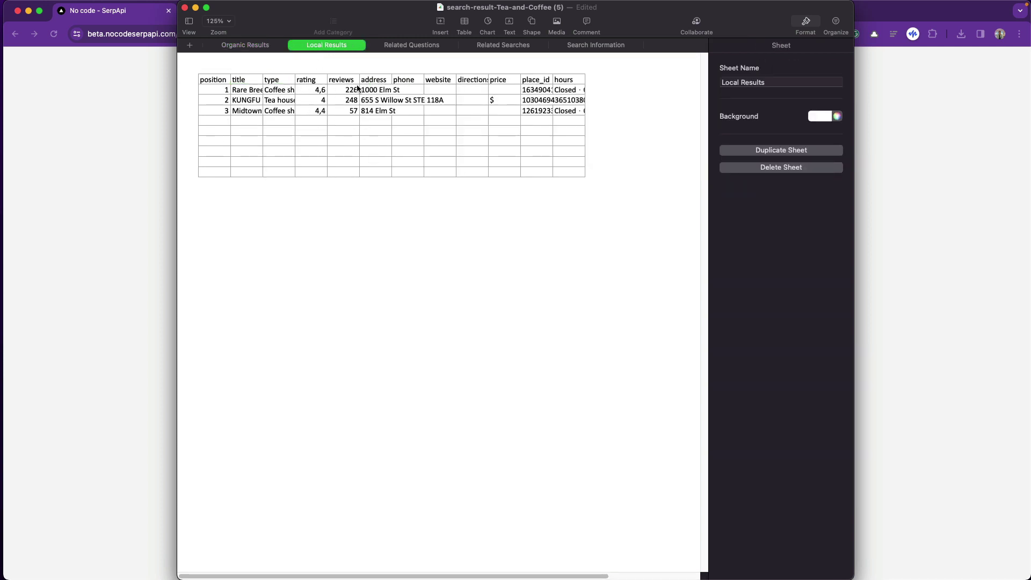
left_click(403, 45)
left_click(266, 79)
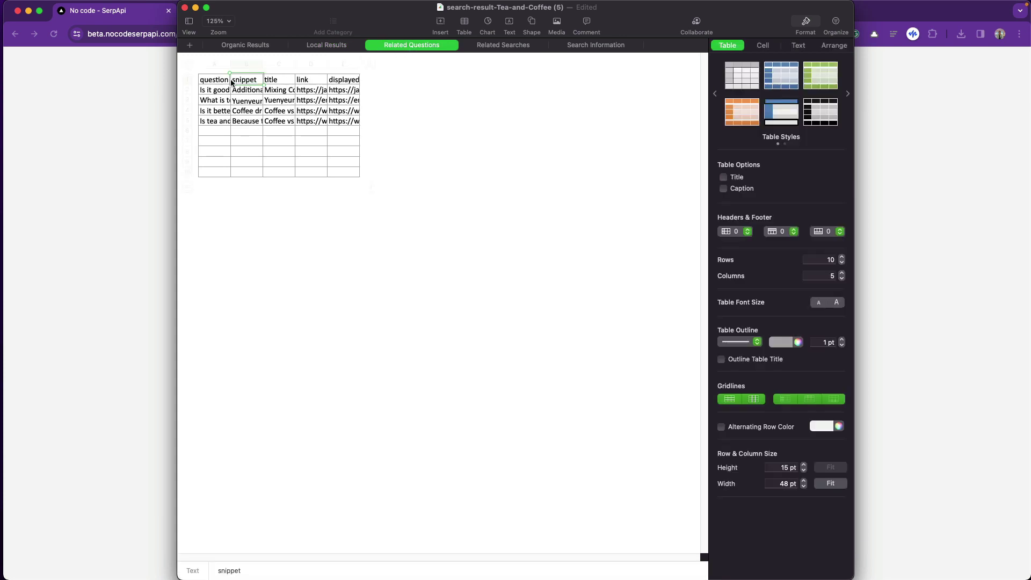
left_click(503, 44)
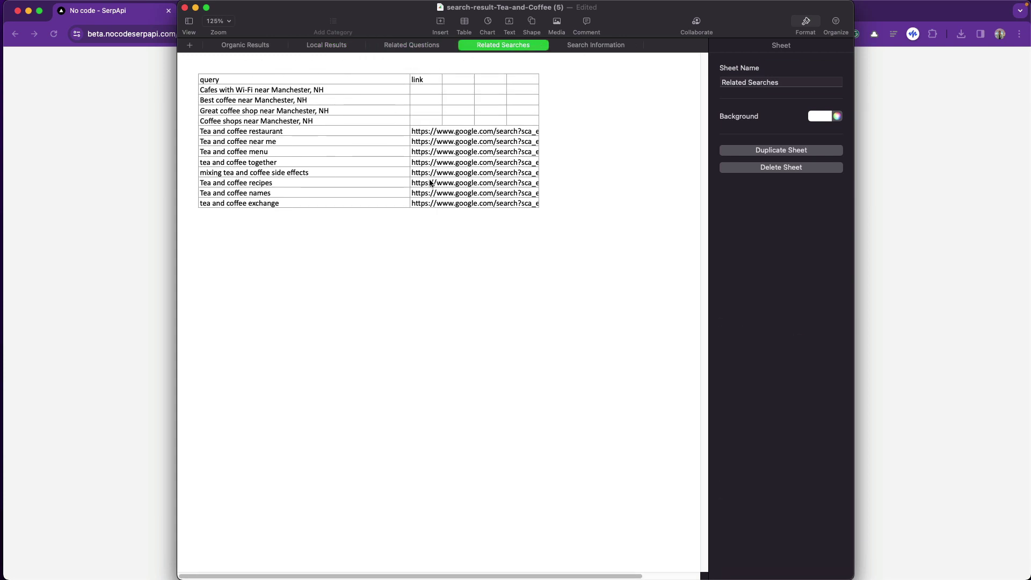
left_click(122, 258)
Choose 'All results' and export, confirming the roughly 10-credit cost with 'Yes, continue'
left_click(385, 220)
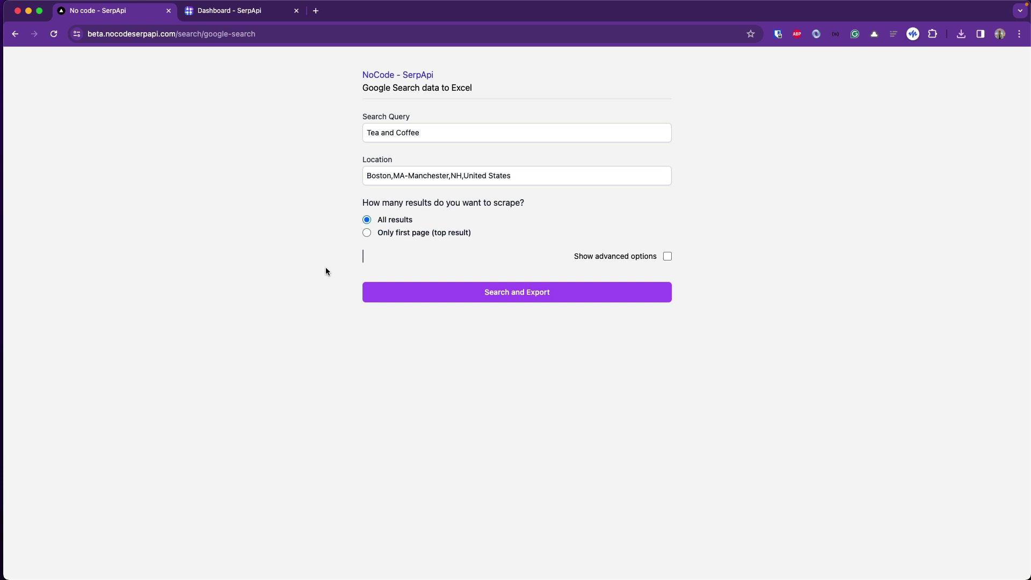
left_click(547, 292)
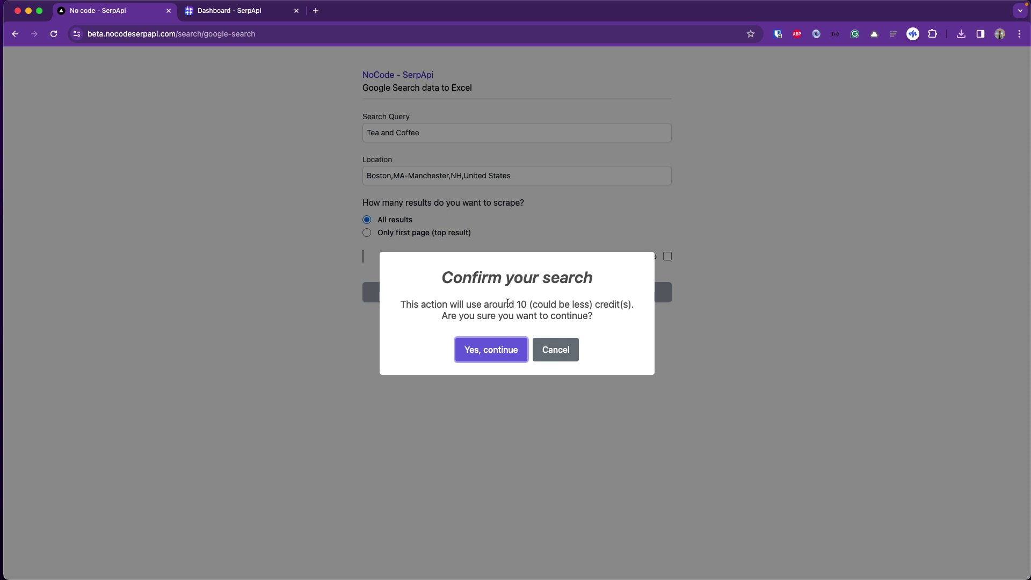
left_click(490, 349)
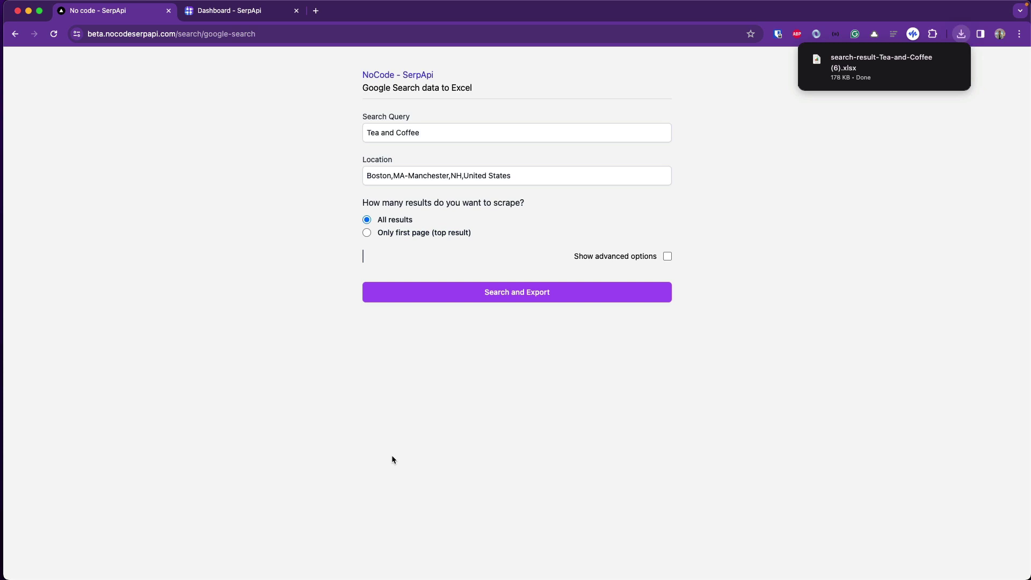
Open the downloaded all-results xlsx in Numbers from Chrome's download bubble
left_click(866, 68)
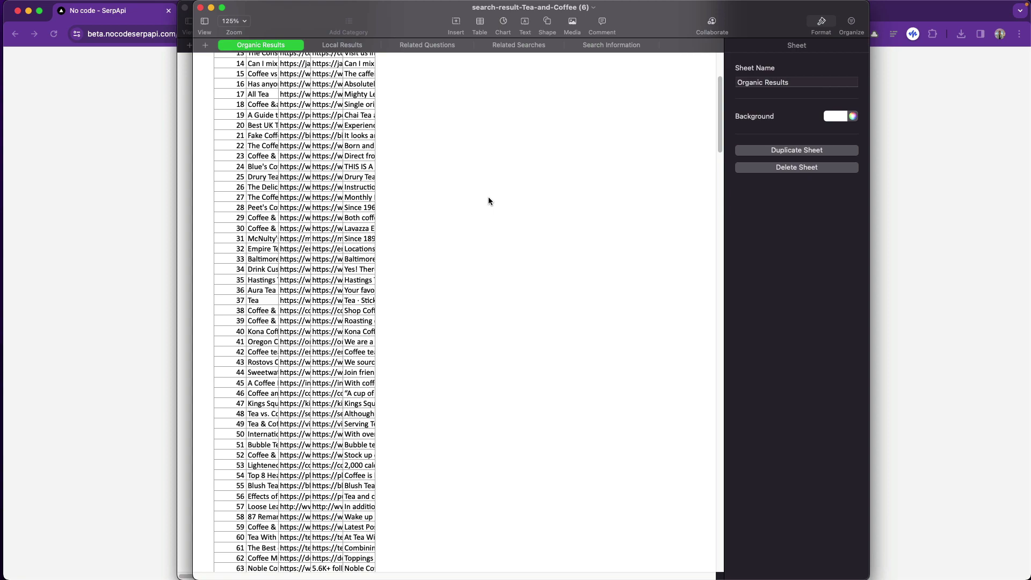
scroll(488, 197, "down", 10)
scroll(488, 196, "down", 10)
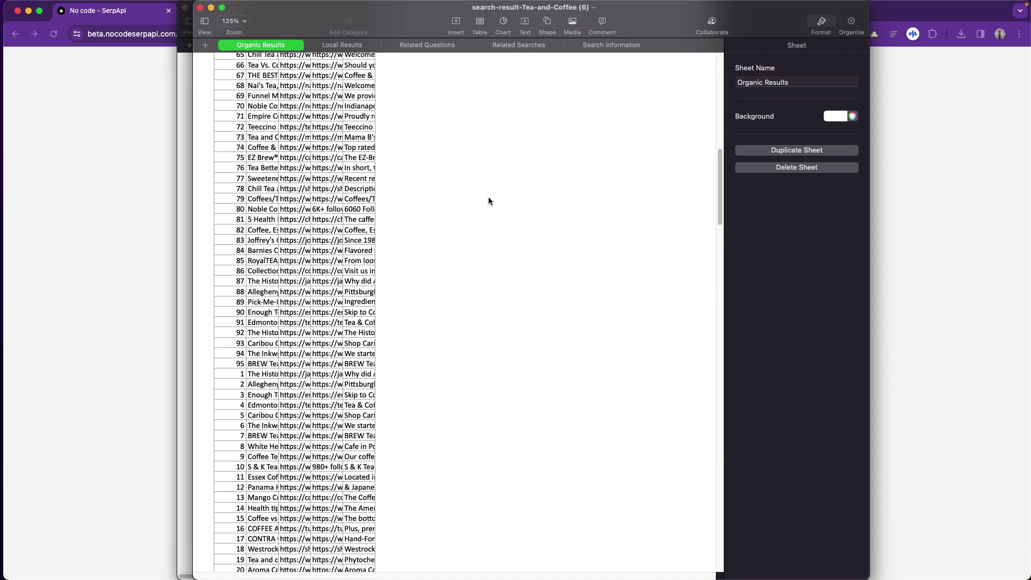
scroll(488, 196, "down", 10)
scroll(488, 197, "down", 10)
scroll(489, 196, "down", 5)
scroll(488, 197, "up", 10)
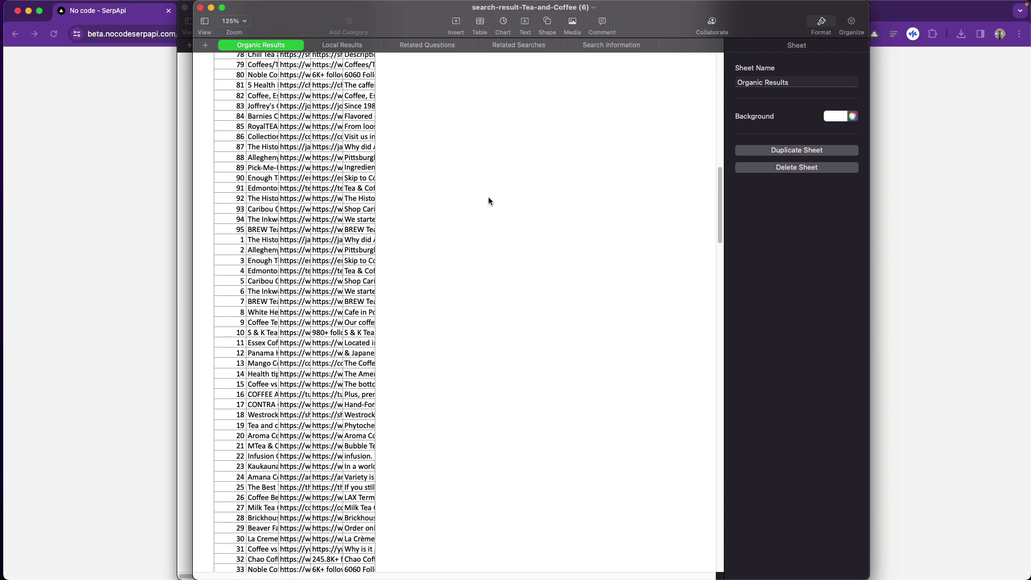
scroll(488, 197, "up", 10)
scroll(488, 197, "up", 10)
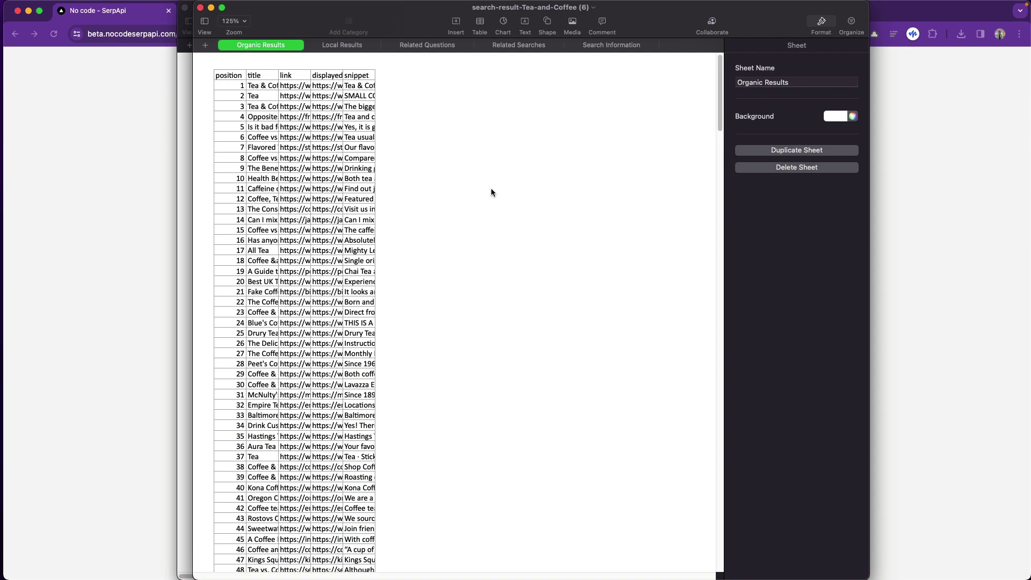